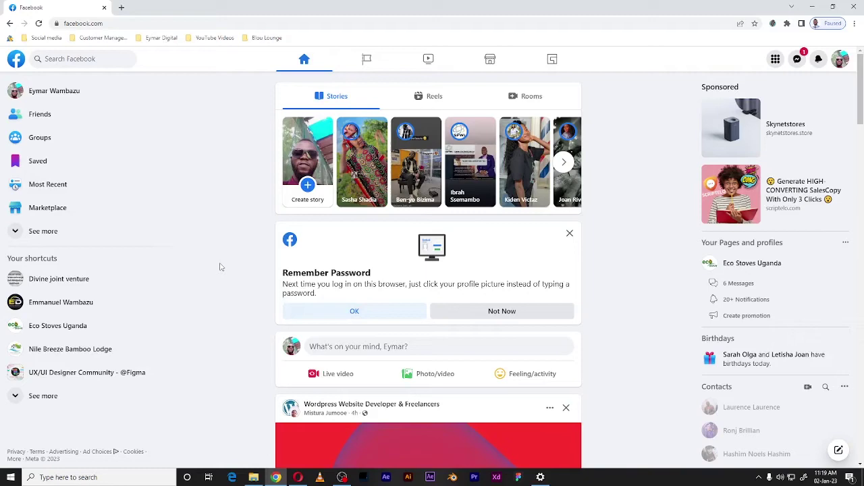
Step: Switch from the personal account to the ED page profile via the account menu's profile list
scroll(270, 230, "down", 1)
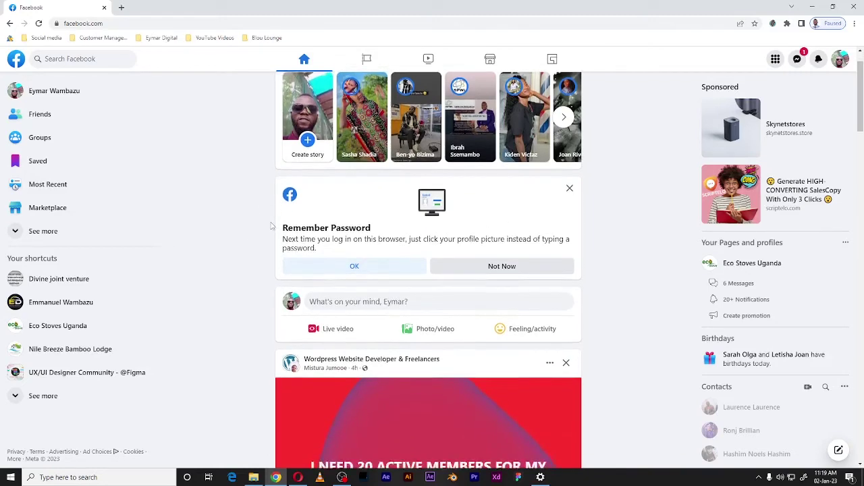
scroll(272, 226, "up", 1)
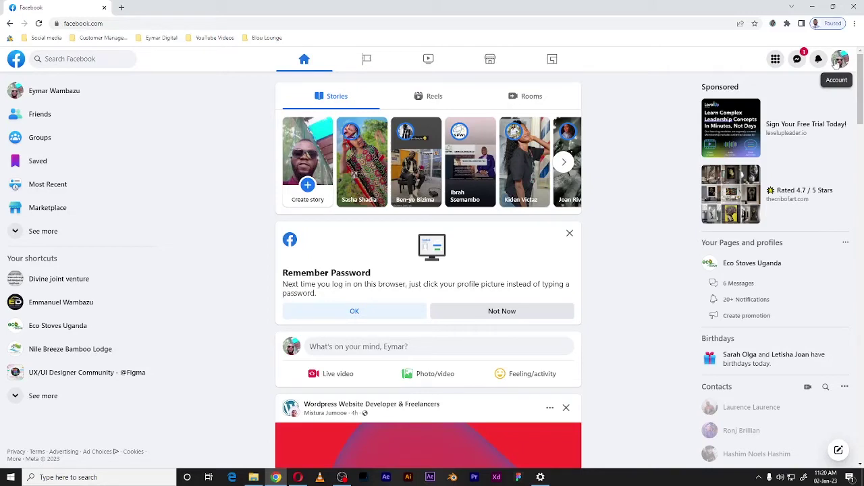
left_click(837, 62)
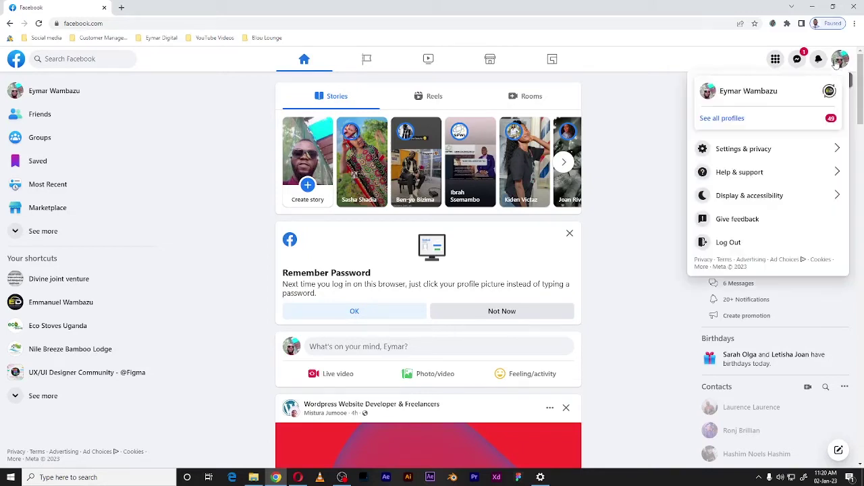
left_click(730, 126)
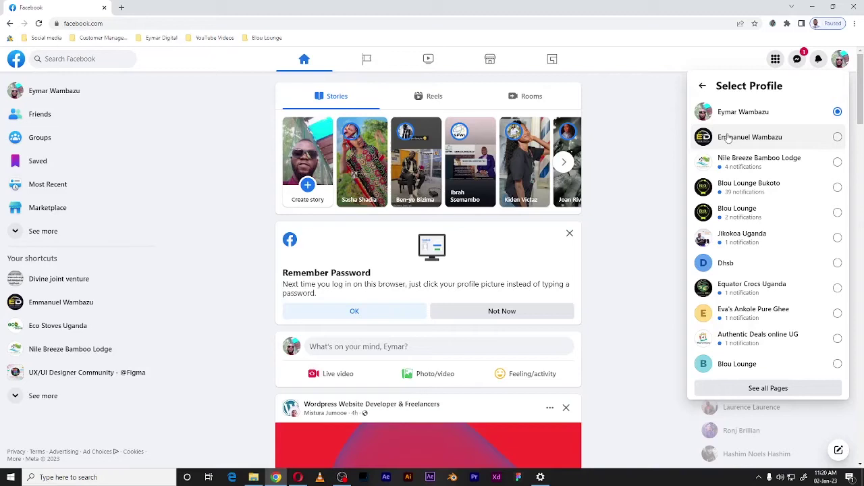
left_click(728, 138)
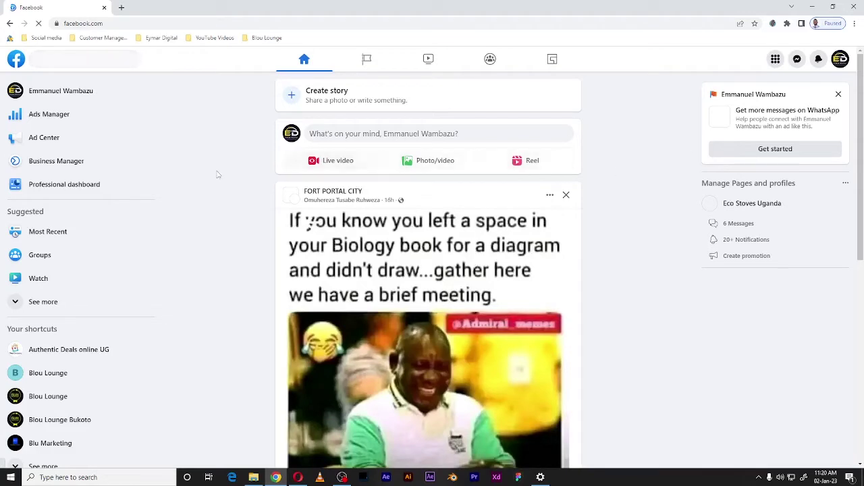
Step: Open the ED page's Professional dashboard and scroll to its Platform tools for Meta Business Suite
left_click(71, 191)
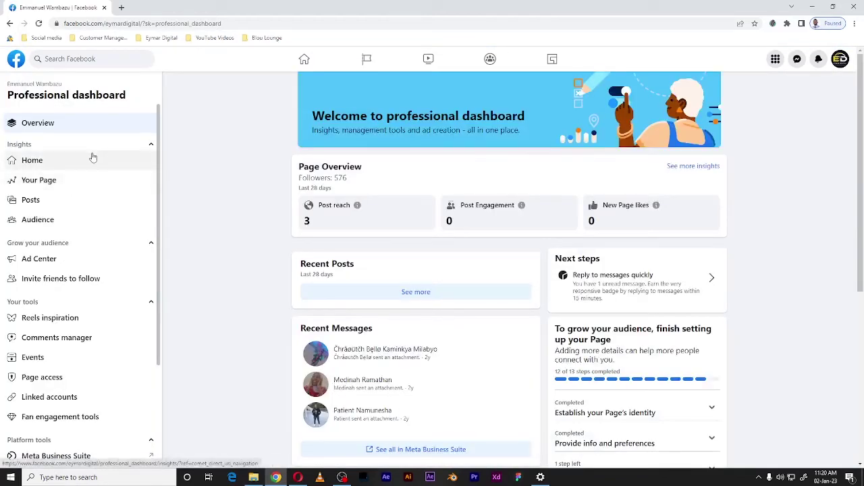
scroll(93, 162, "down", 2)
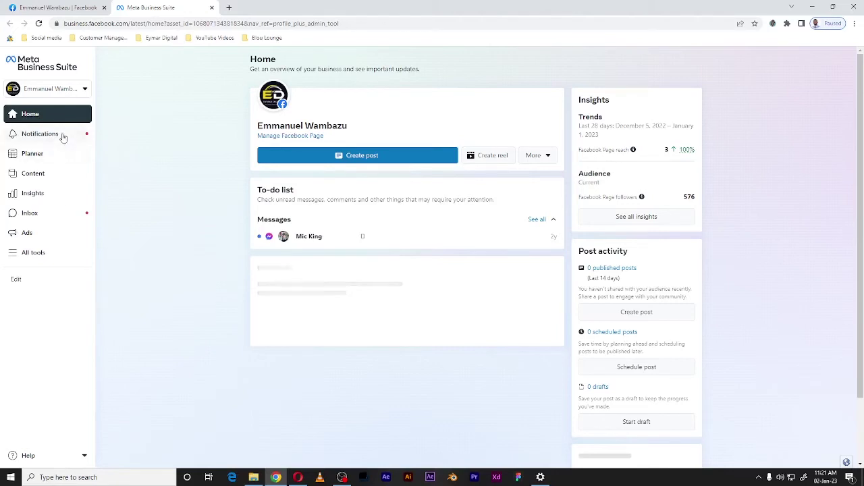
Step: Open All tools in Meta Business Suite to reach the page's Settings
left_click(33, 257)
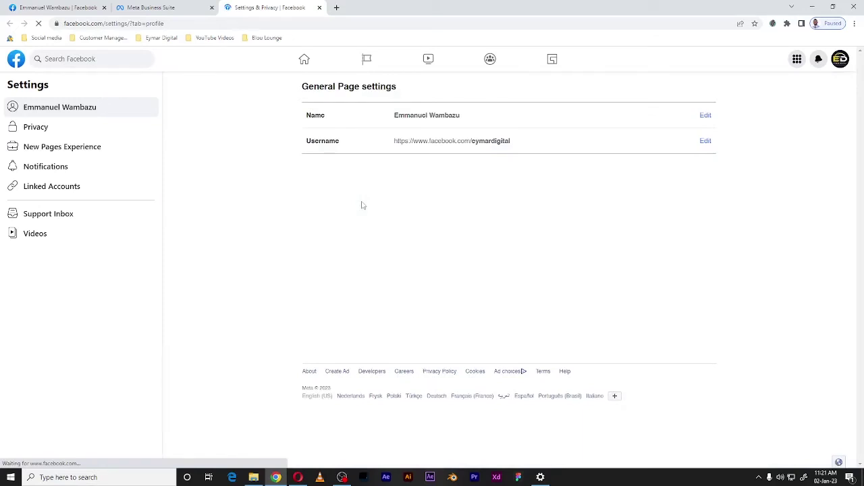
Step: Show the page's Linked Accounts WhatsApp settings with the connected number
left_click(50, 196)
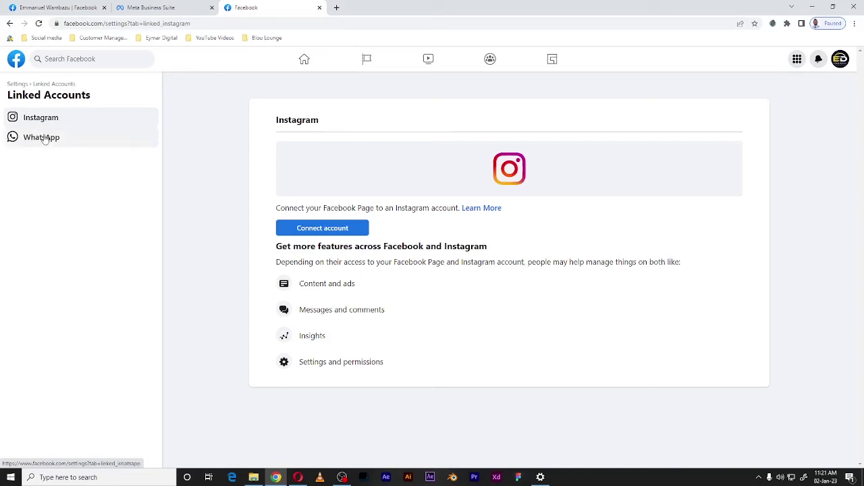
left_click(41, 137)
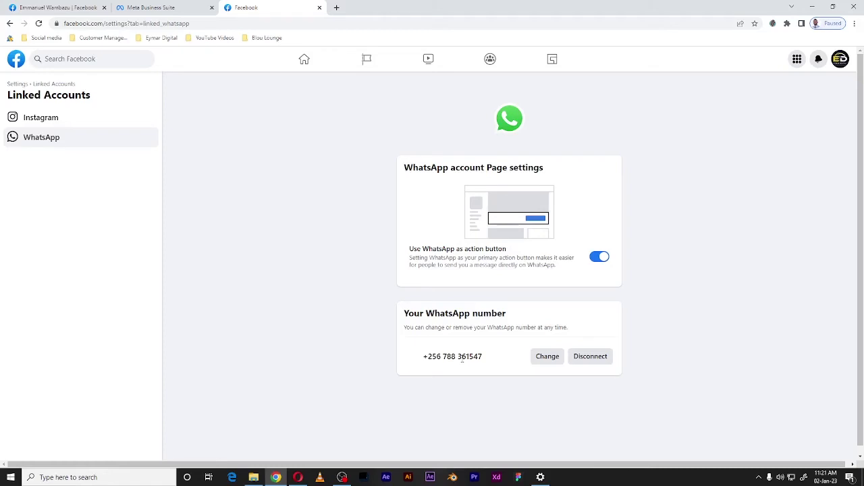
Step: Disconnect the page's WhatsApp number and confirm the disconnection
left_click(589, 359)
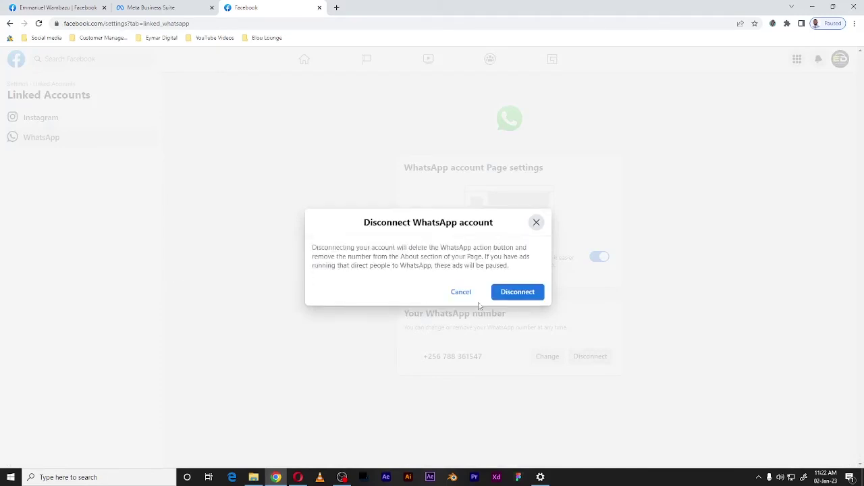
left_click(515, 292)
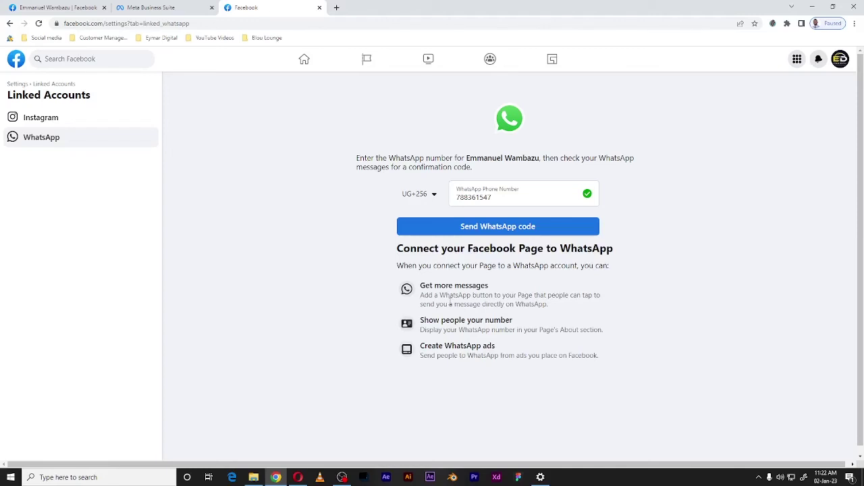
Step: Erase every digit from the WhatsApp Phone Number field, leaving it empty
left_click(510, 201)
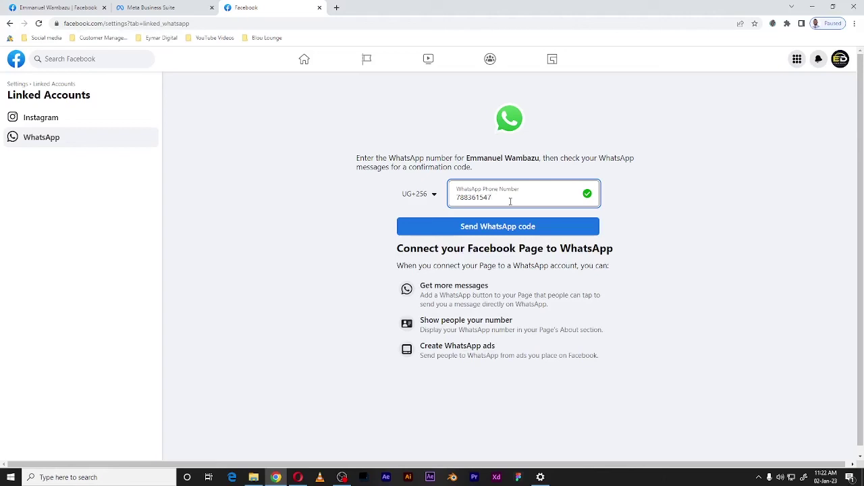
key("BackSpace")
key("BackSpace")
key("BackSpace")
key("BackSpace")
key("BackSpace")
key("BackSpace")
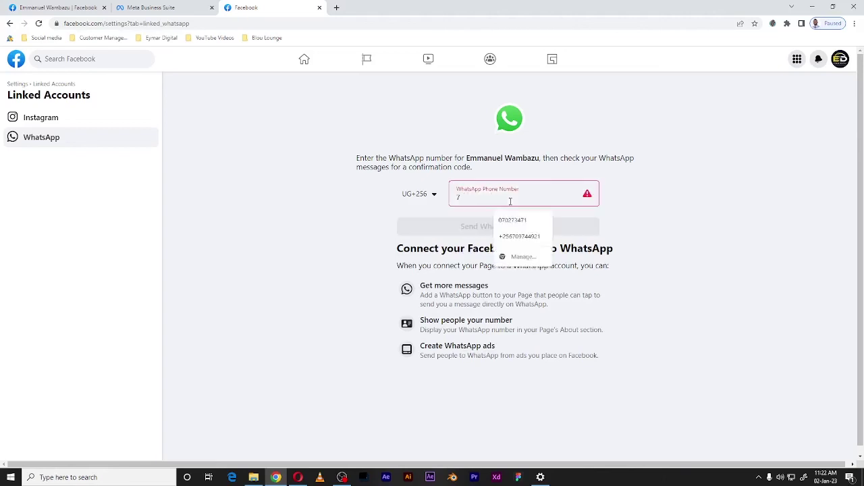
key("BackSpace")
type("0")
type("7")
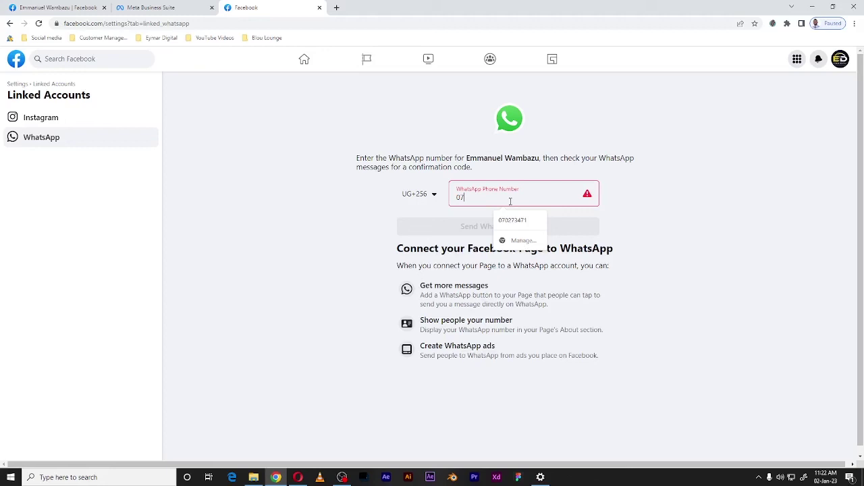
key("BackSpace")
key("BackSpace")
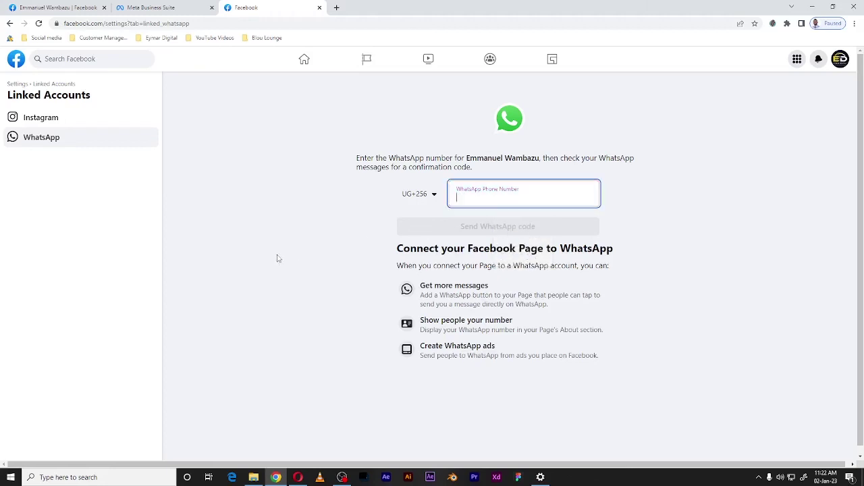